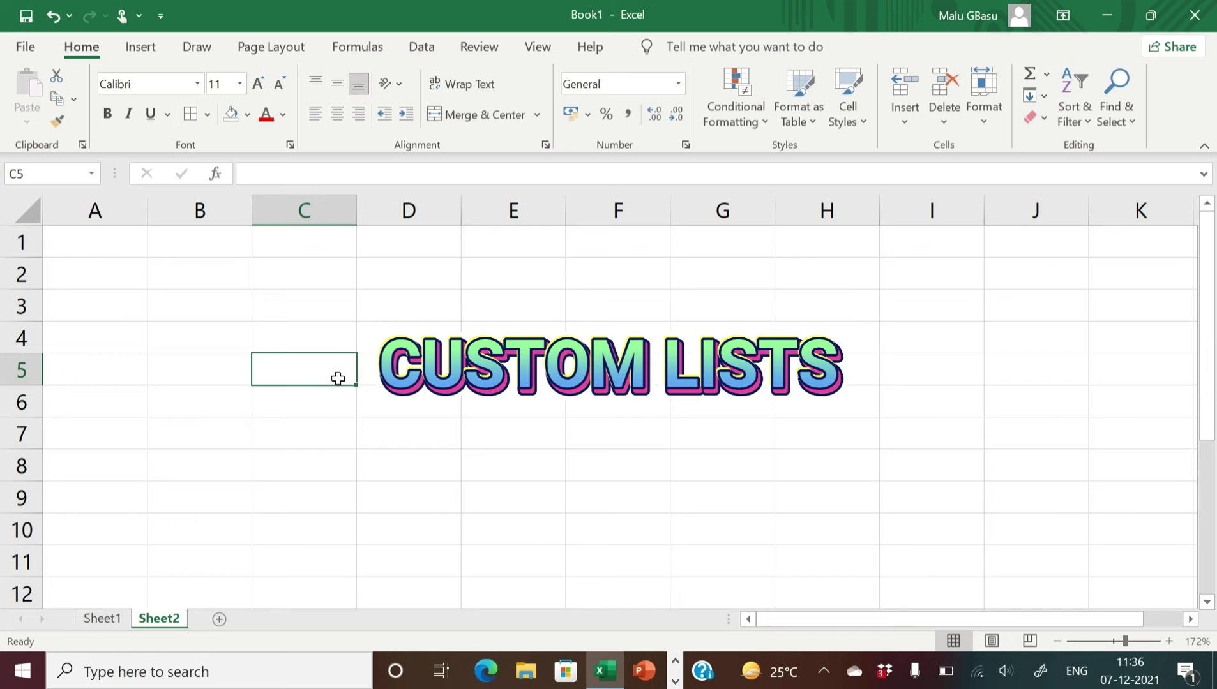
# Open the Custom Lists editor from the General section of the advanced Excel options
pyautogui.click(23, 49)
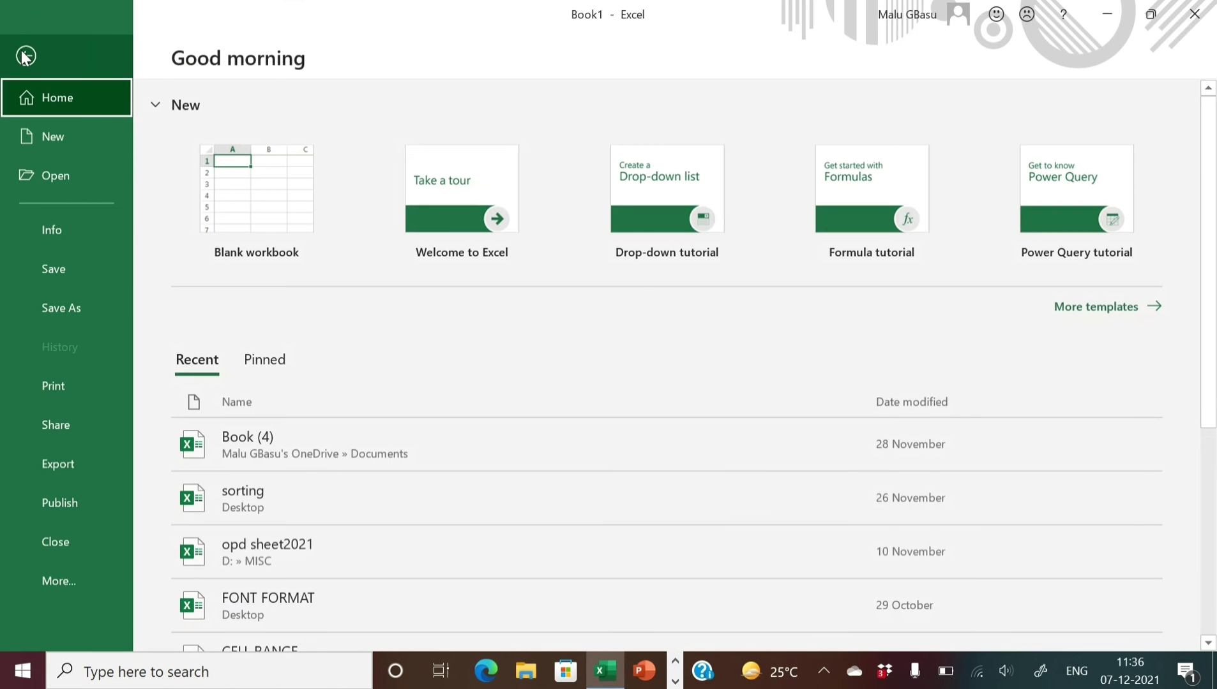
pyautogui.click(27, 597)
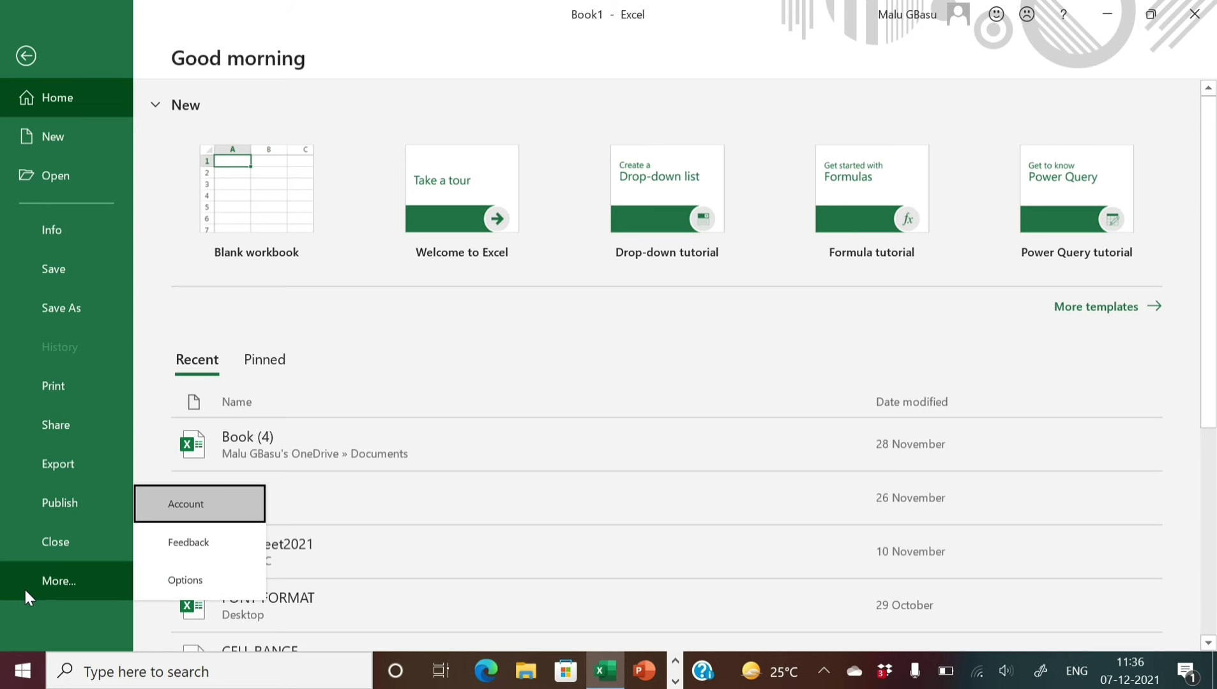
pyautogui.click(187, 582)
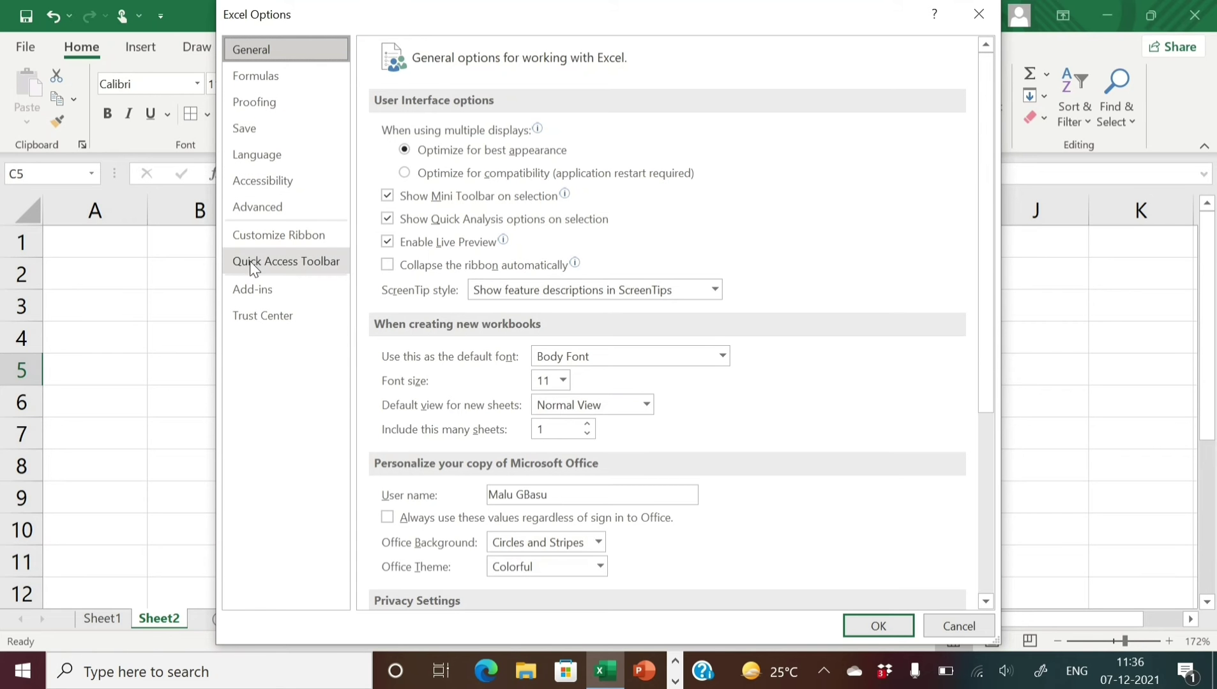
pyautogui.click(259, 202)
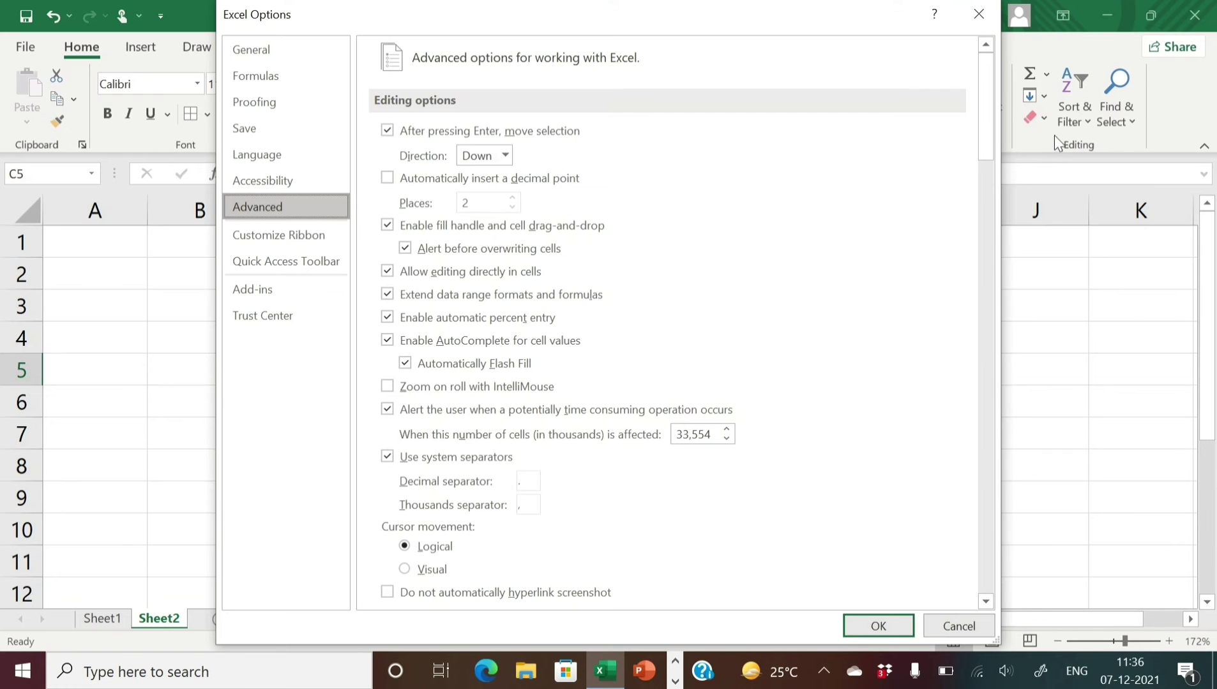
pyautogui.moveTo(985, 126); pyautogui.dragTo(979, 501)
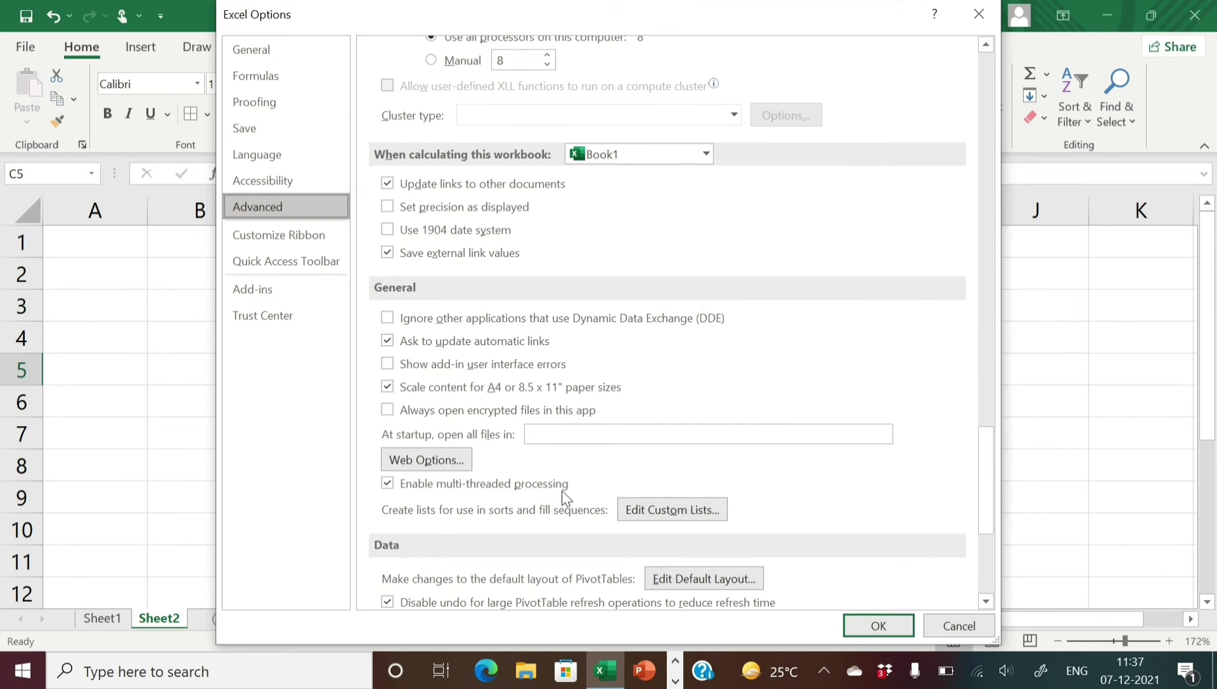
pyautogui.click(672, 516)
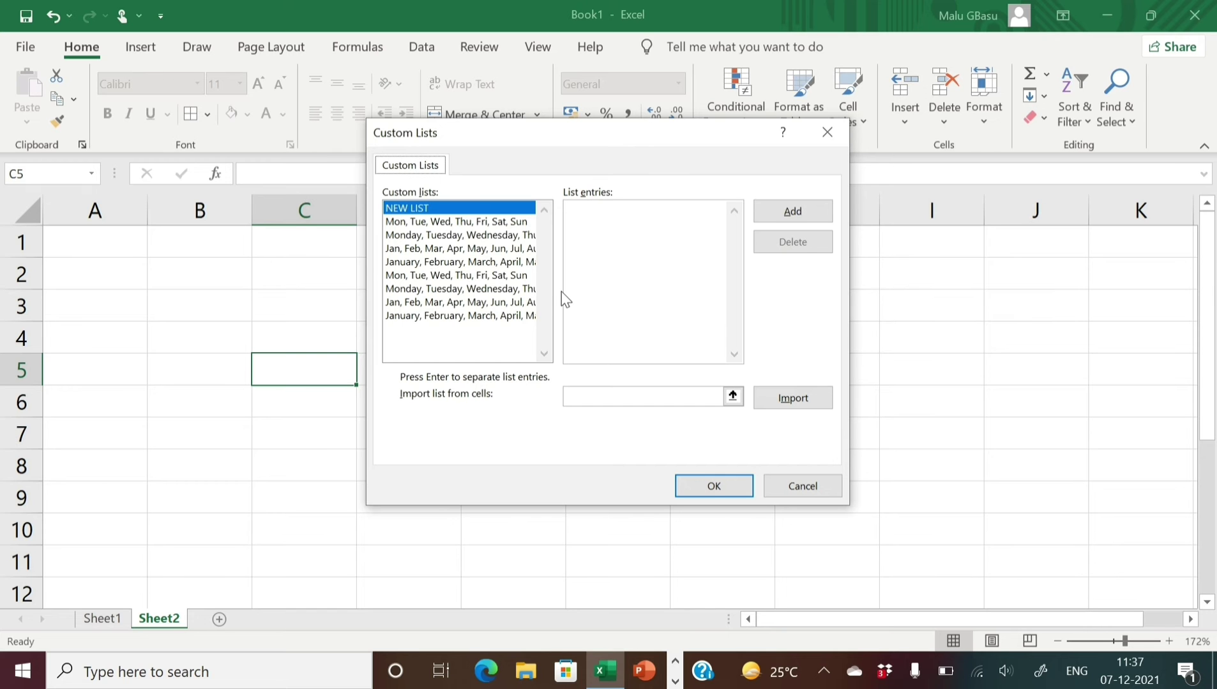
# Start a new custom list with the entries INDIA, USA and SRILANKA, each on its own line
pyautogui.click(613, 219)
pyautogui.write('INDIA')
pyautogui.press('Return')
pyautogui.write('USA')
pyautogui.press('Return')
pyautogui.write('SR')
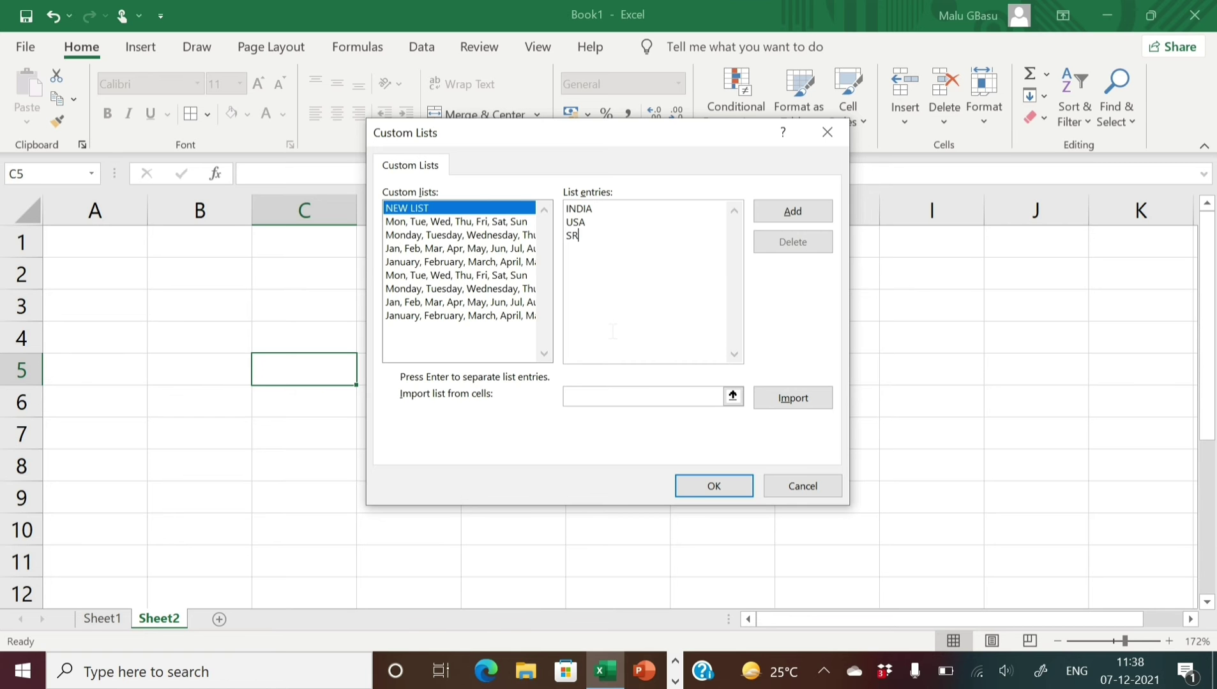
pyautogui.write('ILAN')
pyautogui.write('KA')
# Append JAPAN and AUSTRALIA as separate entries at the end of the new country list
pyautogui.write('J')
pyautogui.write('OAN')
pyautogui.press('BackSpace')
pyautogui.press('BackSpace')
pyautogui.press('BackSpace')
pyautogui.press('BackSpace')
pyautogui.write('APA')
pyautogui.write('N')
pyautogui.write('AUS')
pyautogui.write('TRA')
pyautogui.write('LIA')
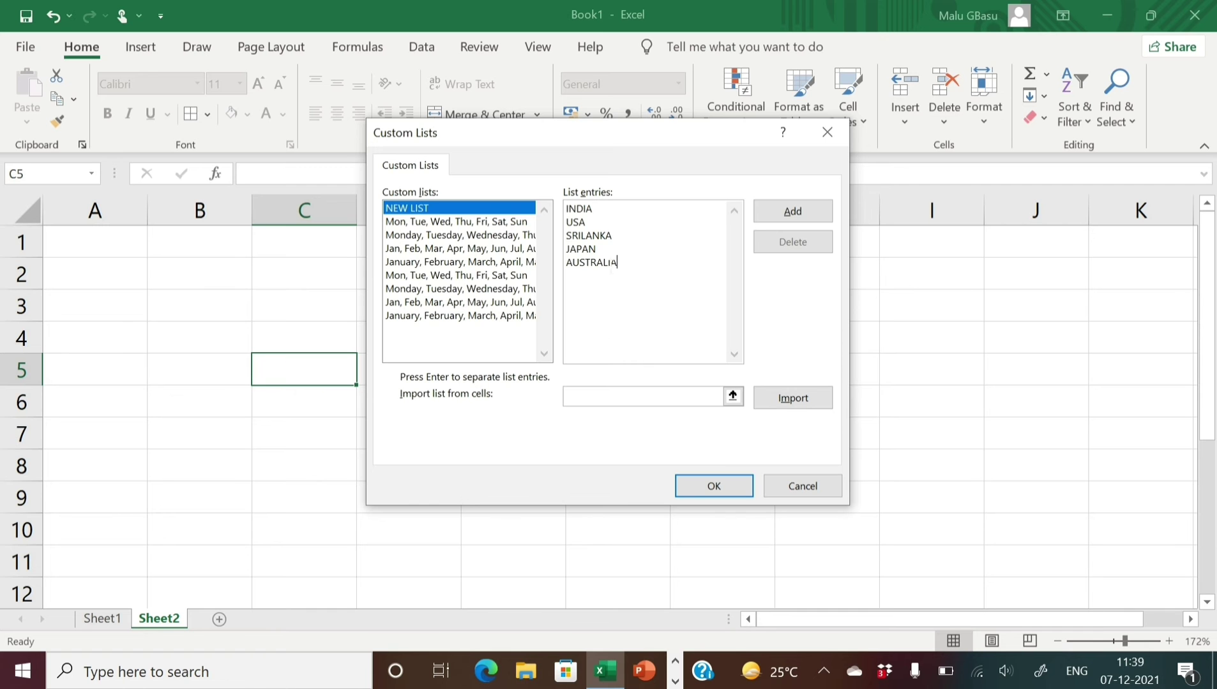
# Add the country entries to the custom lists and accept the Custom Lists and Excel Options dialogs
pyautogui.click(772, 211)
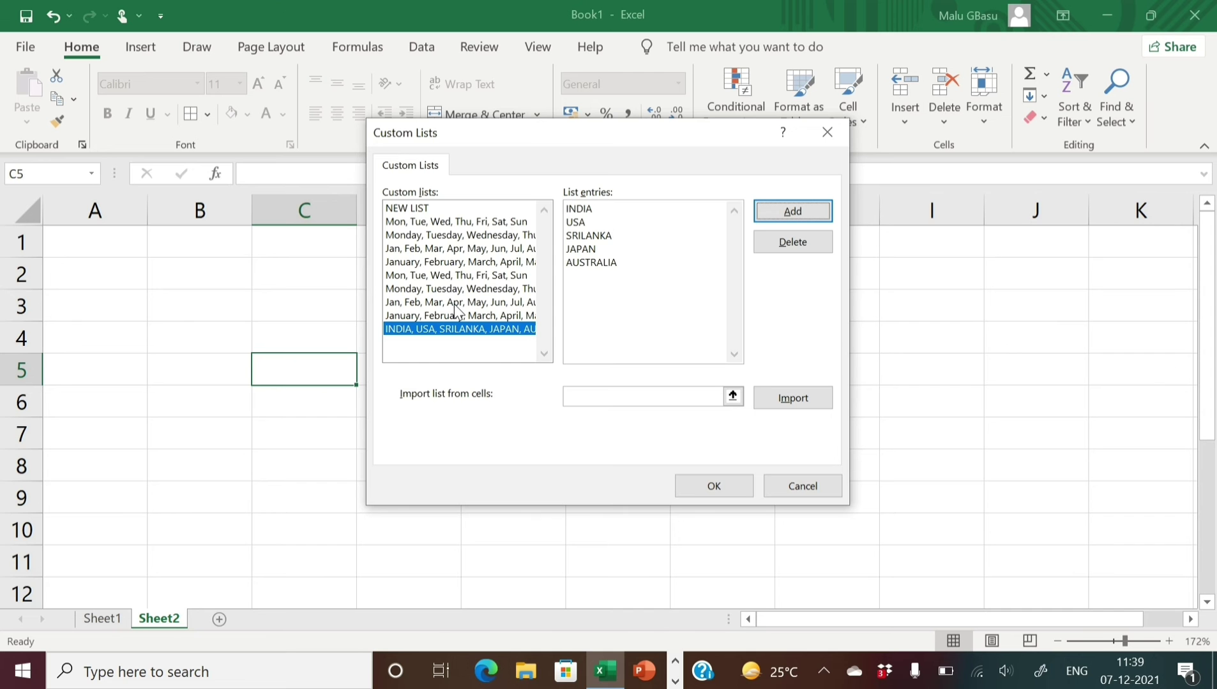
pyautogui.click(713, 486)
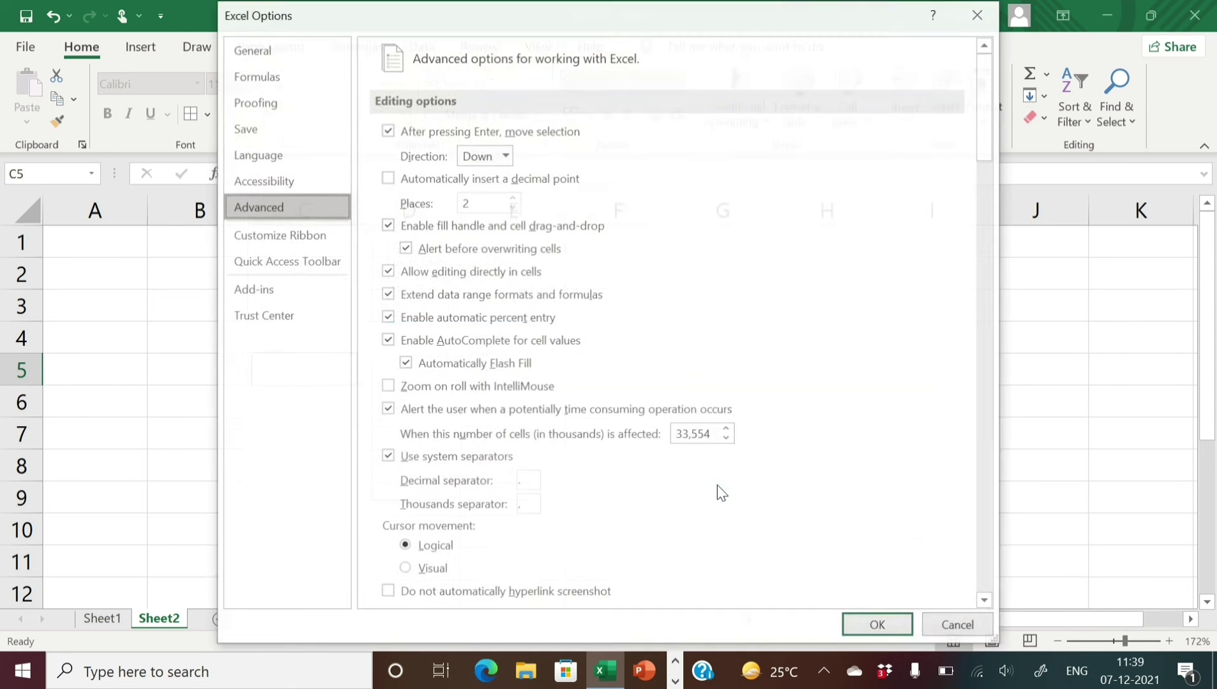
pyautogui.click(873, 634)
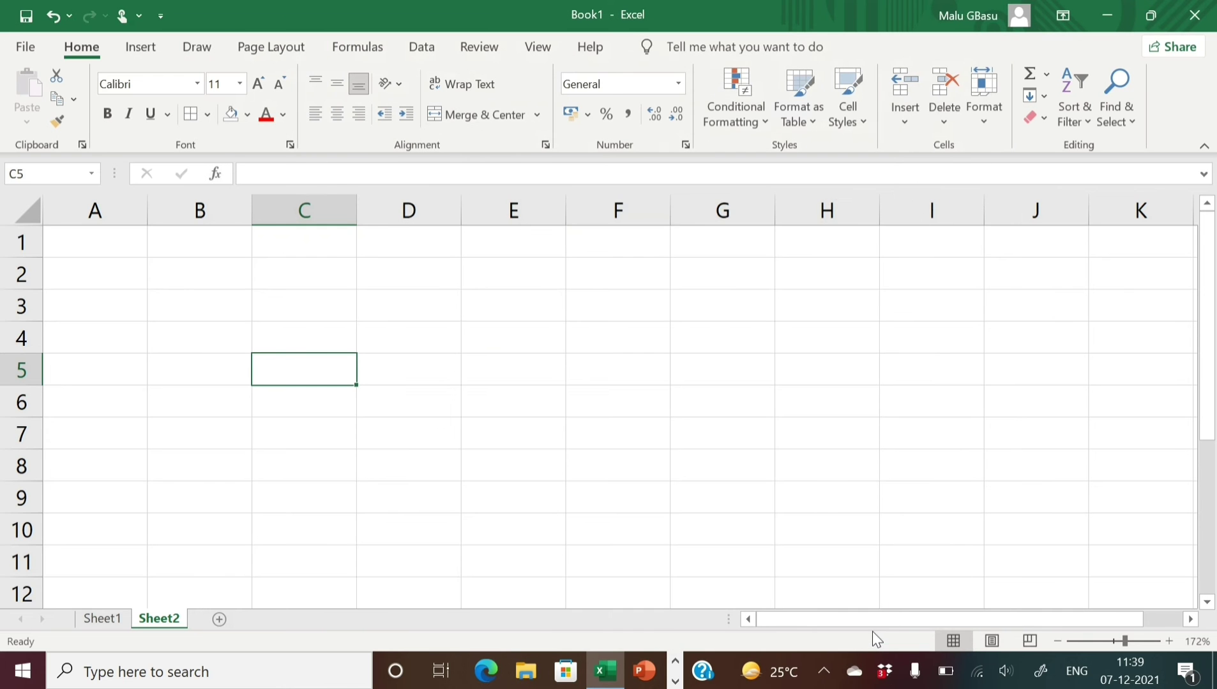
# Enter INDIA in cell C1 and autofill the country list down to C5
pyautogui.click(279, 253)
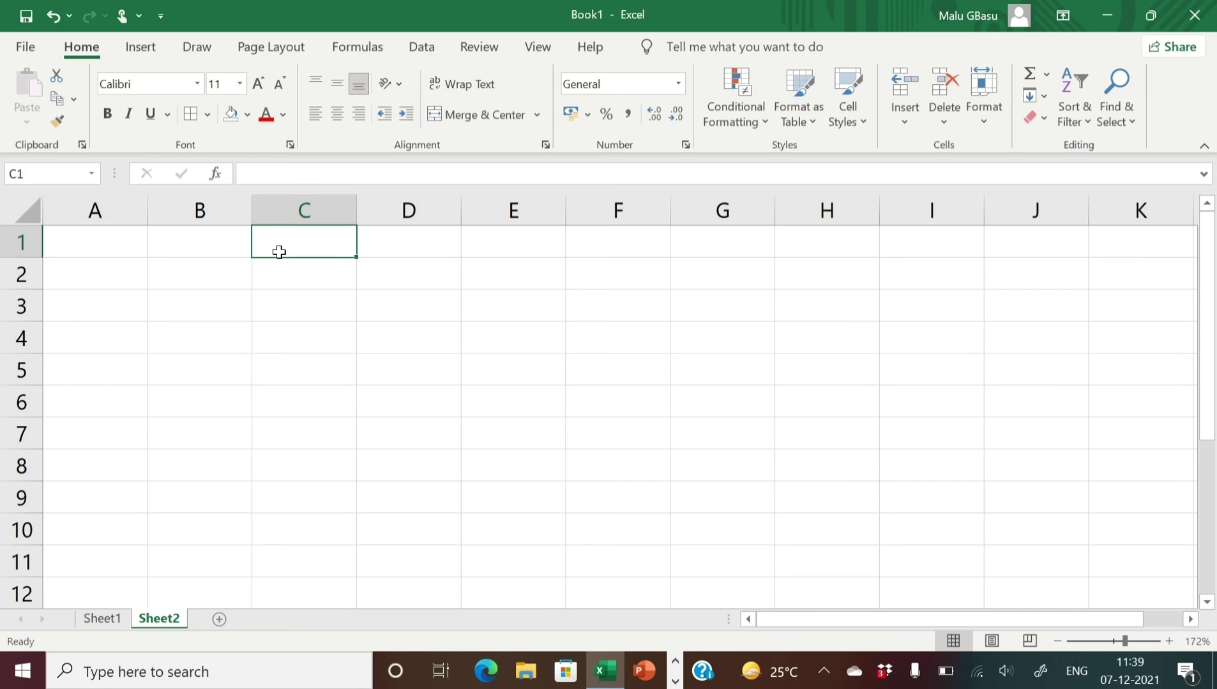
pyautogui.write('INDIA')
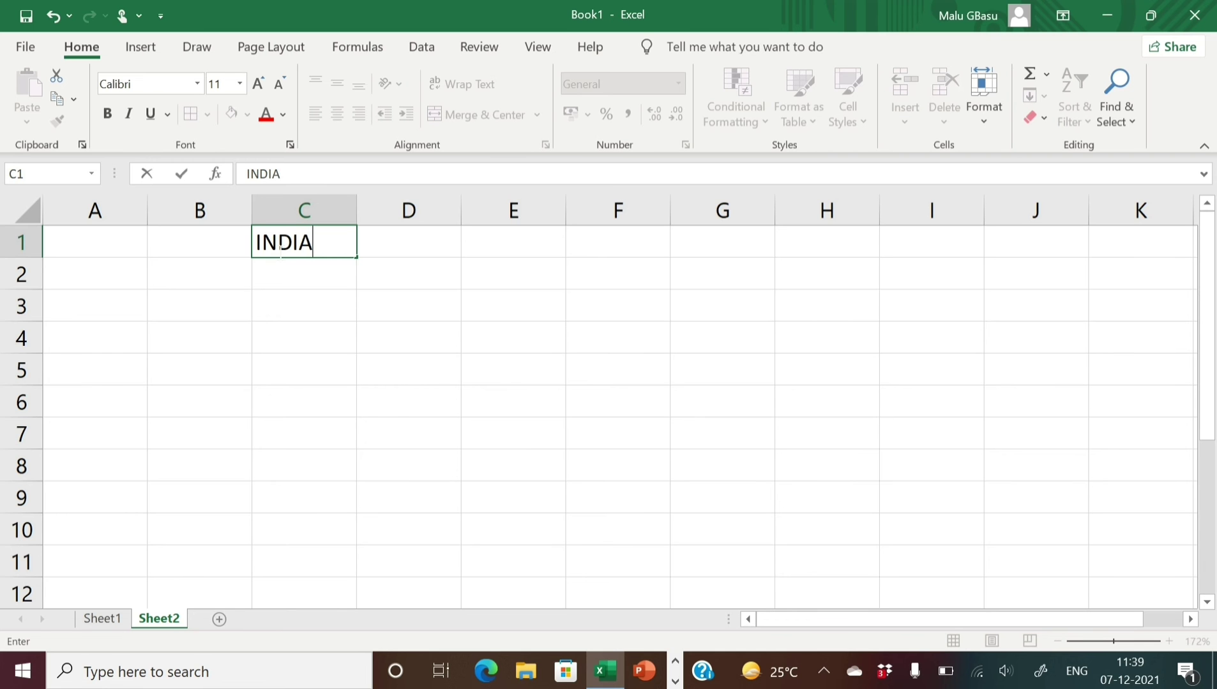
pyautogui.click(282, 264)
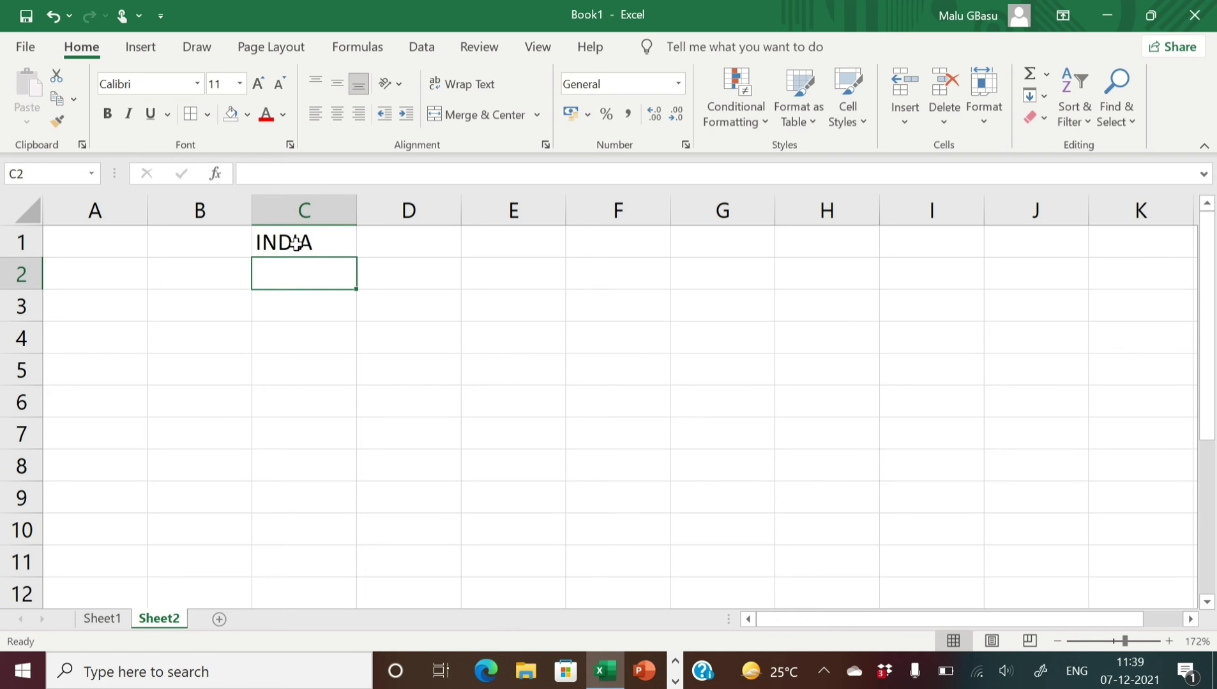
pyautogui.click(294, 244)
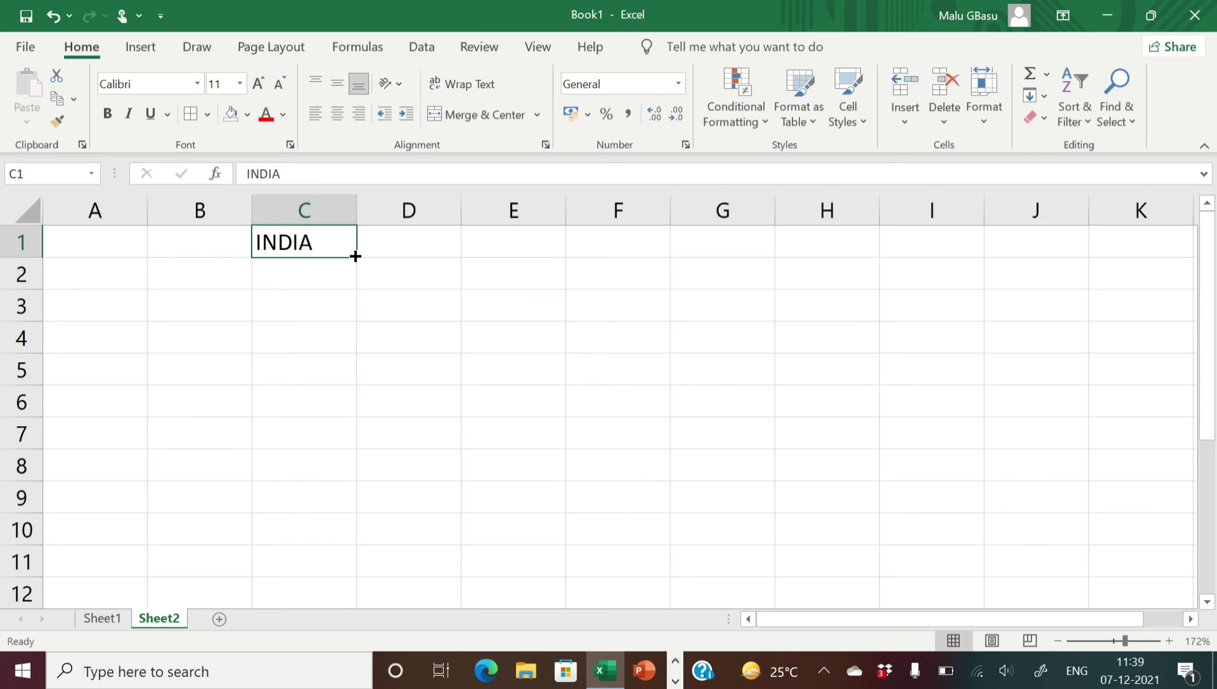
pyautogui.moveTo(355, 256); pyautogui.dragTo(345, 373)
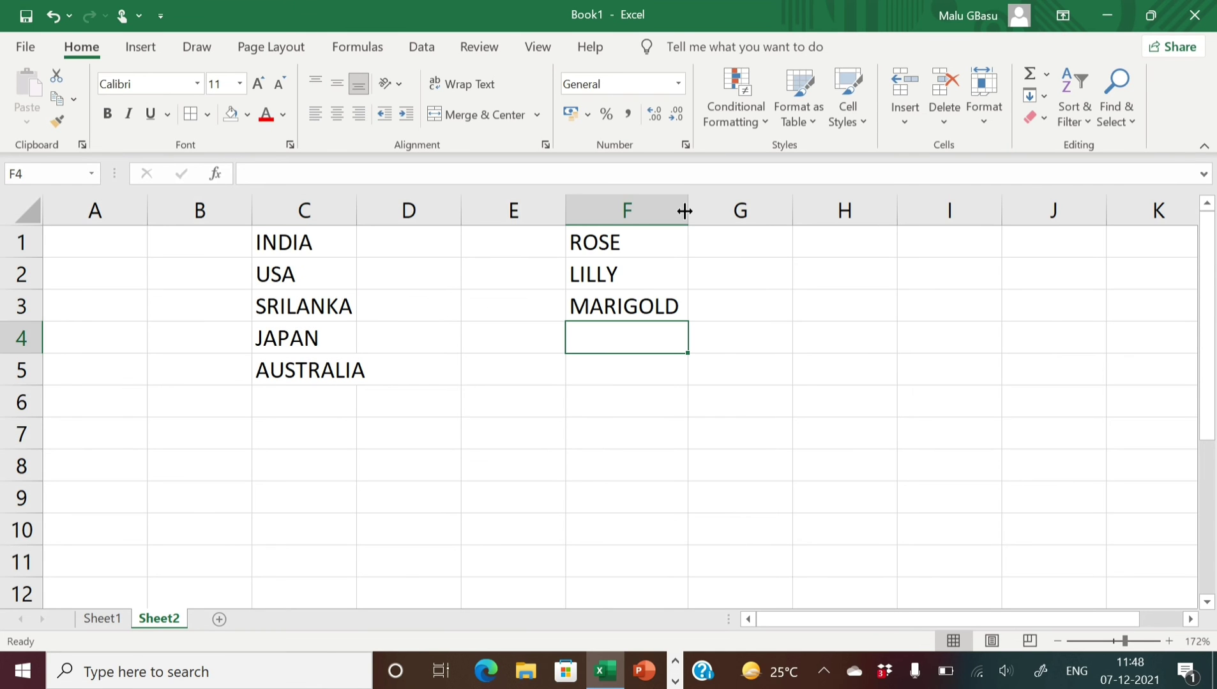
# Complete the flower names in column F with JASMINE in F4 and HIBISCUS in F5
pyautogui.click(587, 249)
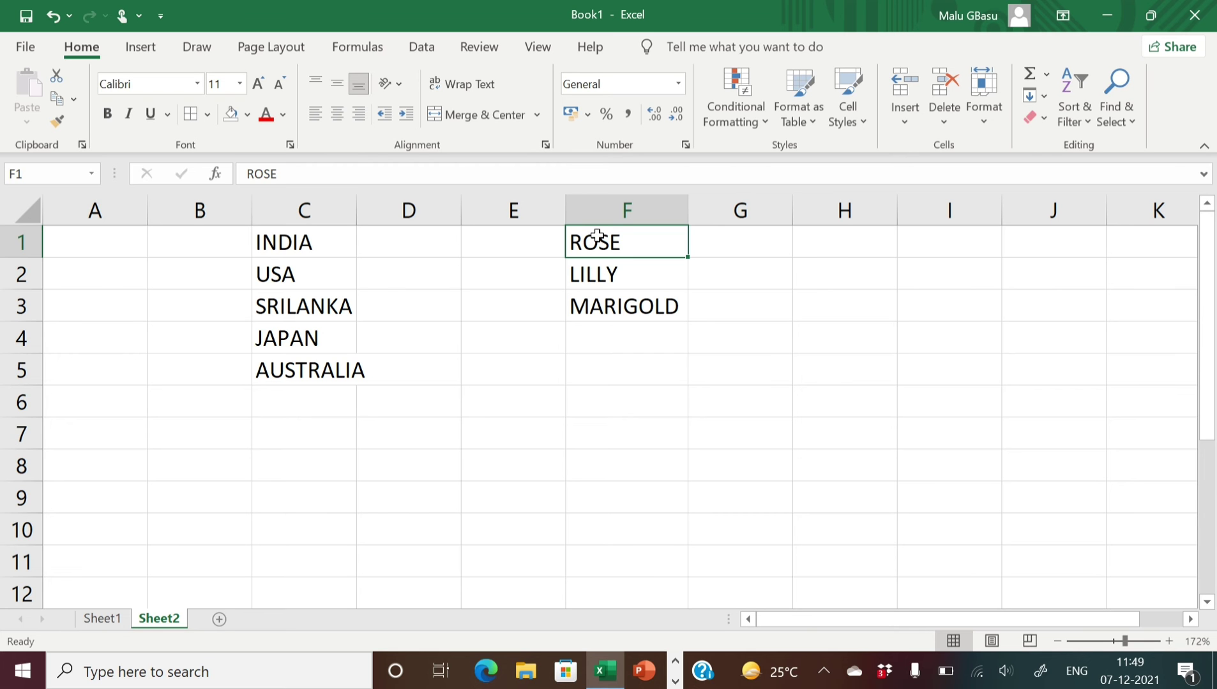
pyautogui.click(598, 335)
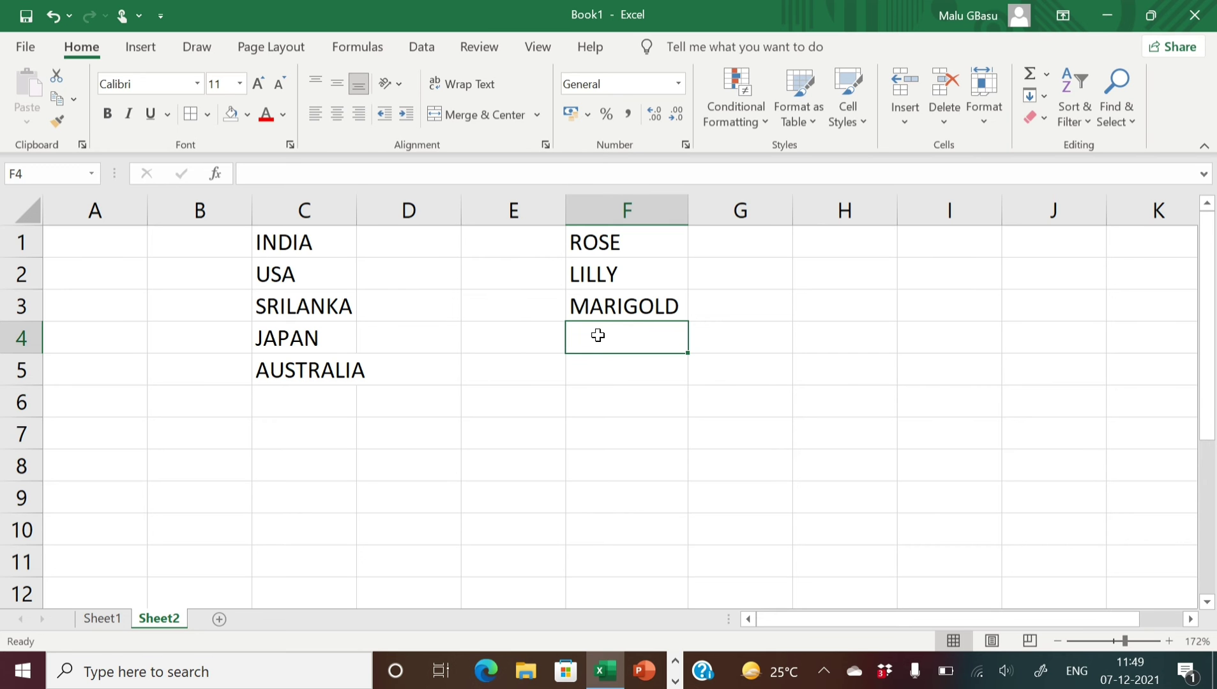
pyautogui.write('JASMINE')
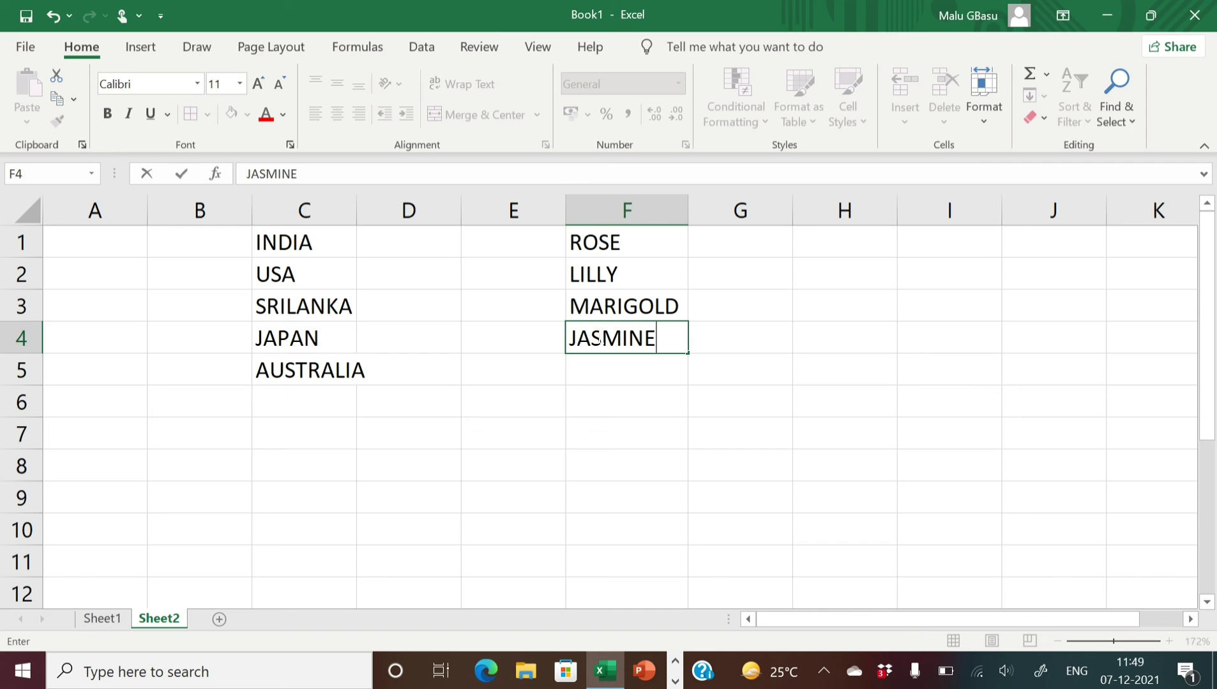
pyautogui.press('Return')
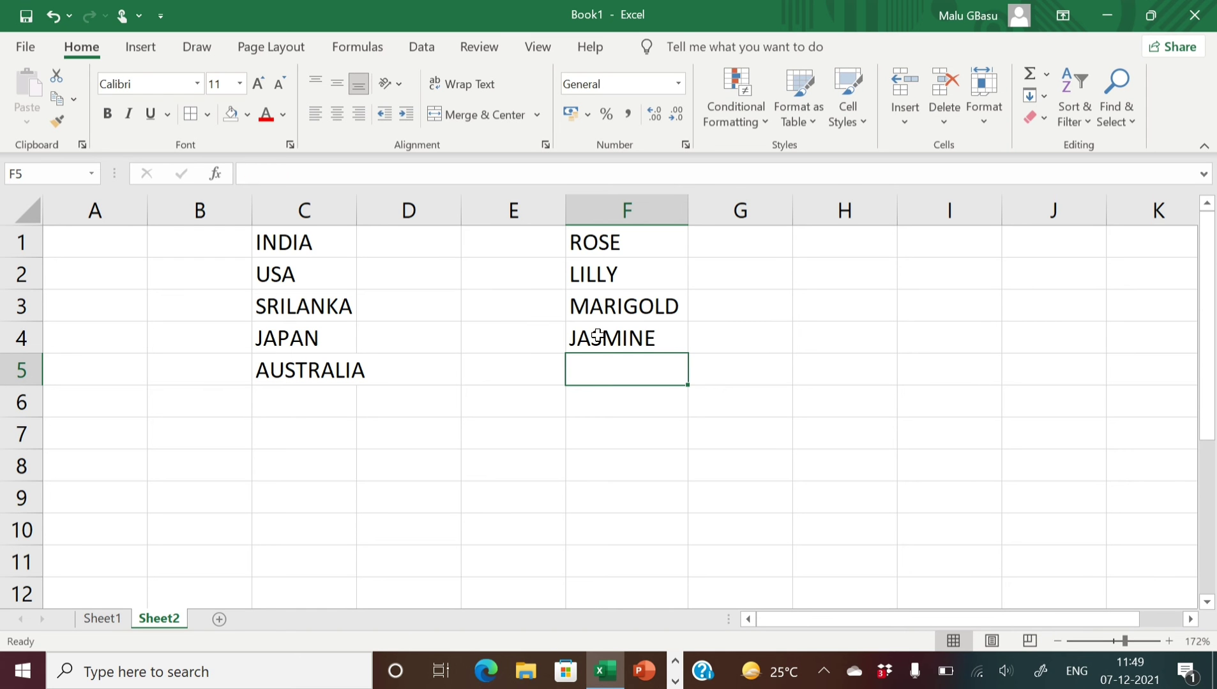
pyautogui.write('HIB')
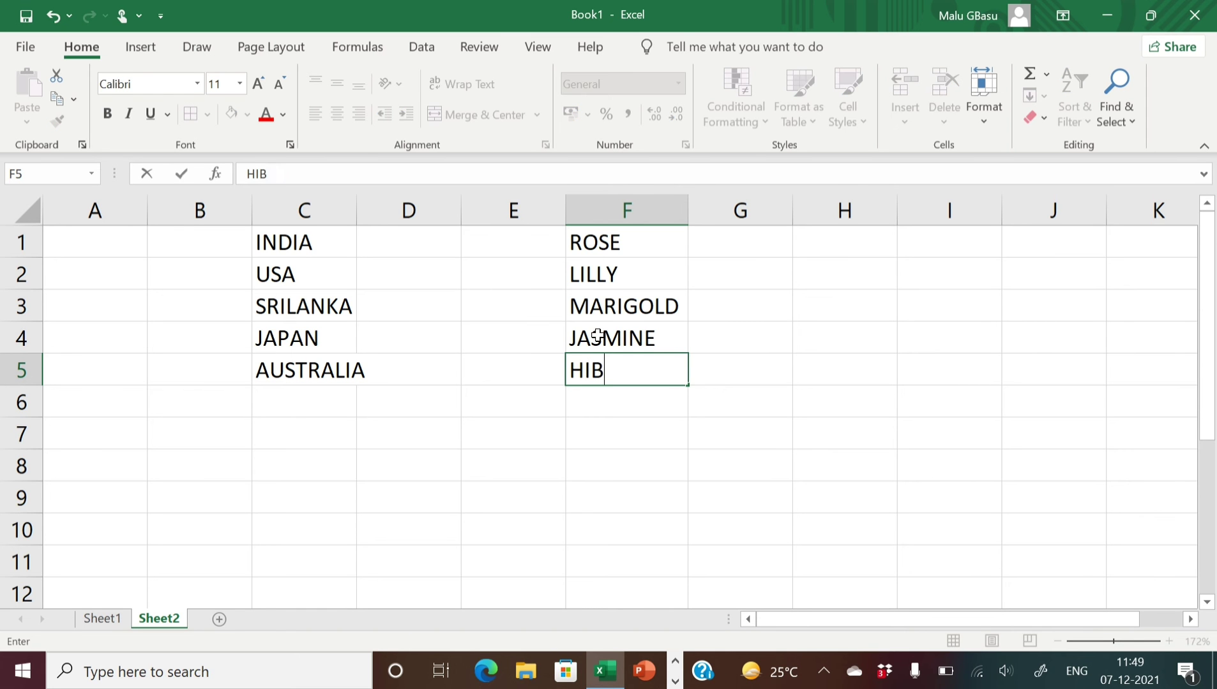
pyautogui.write('ISCUS')
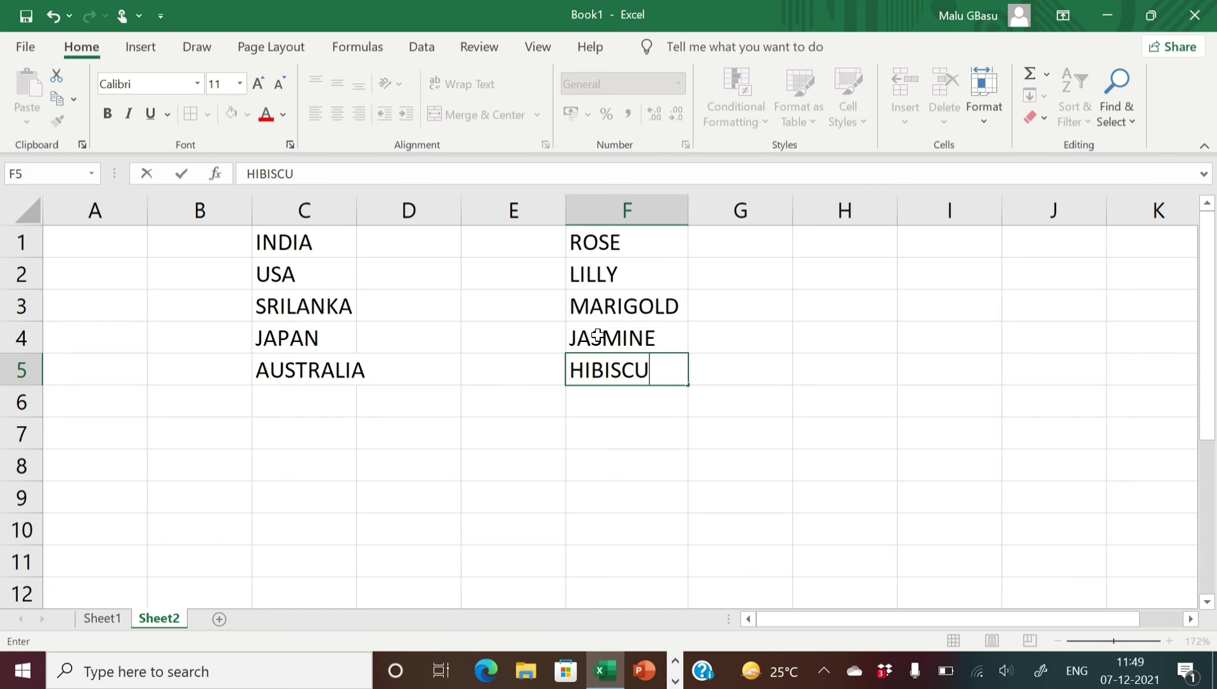
pyautogui.click(620, 434)
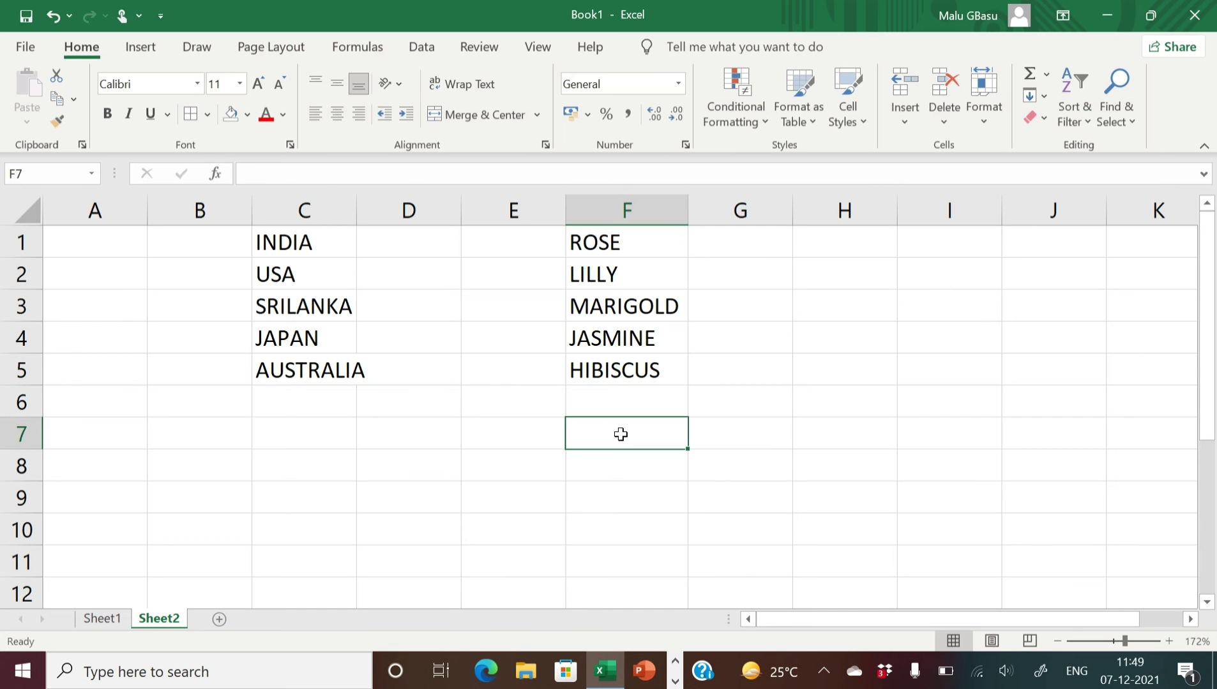
# Import the flower names in F1:F5 as a new custom list through the advanced options and accept the dialogs
pyautogui.click(594, 245)
pyautogui.moveTo(594, 246); pyautogui.dragTo(601, 359)
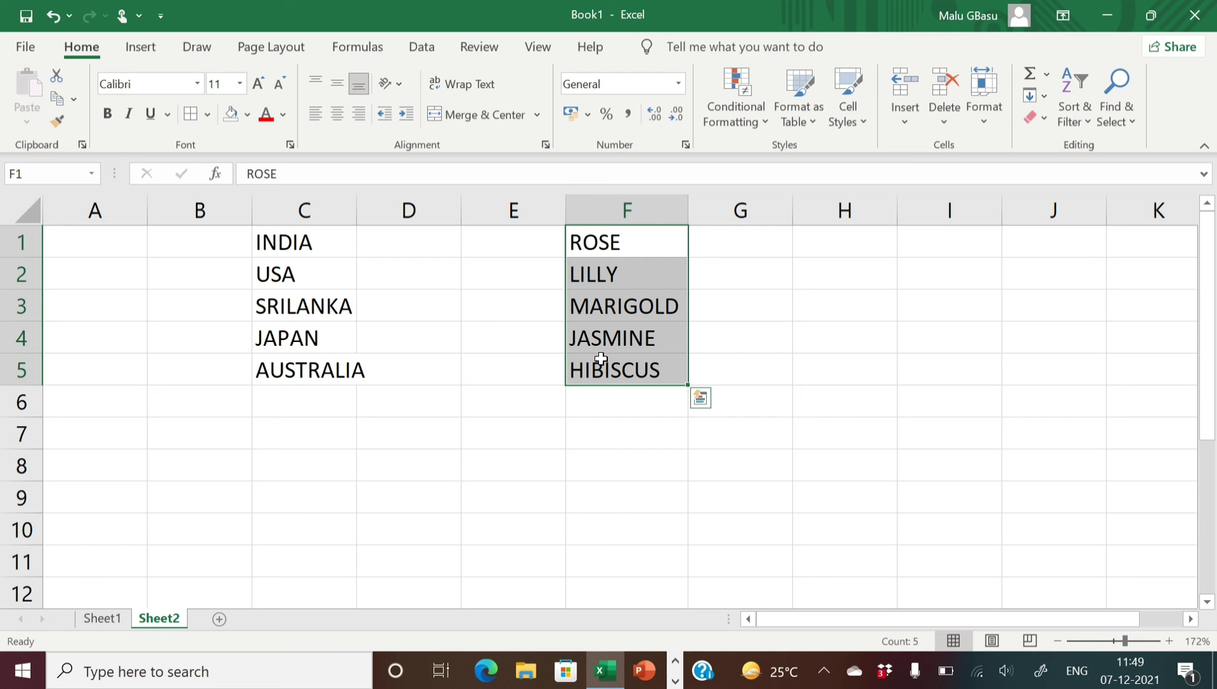
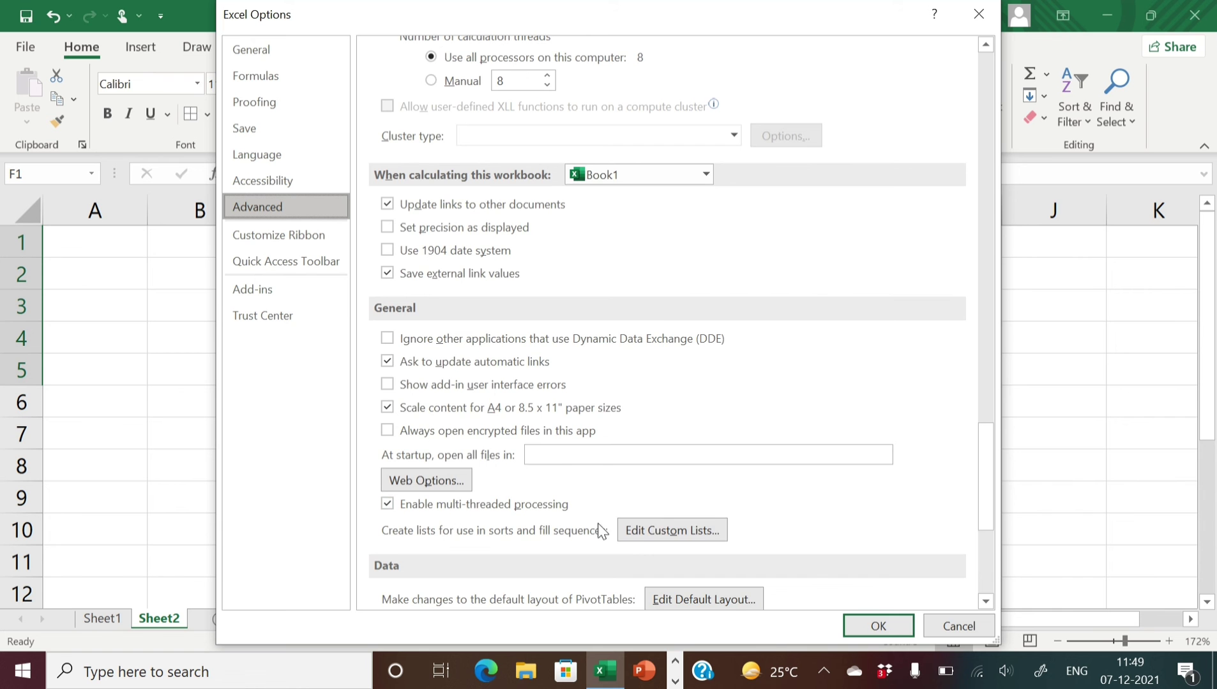
pyautogui.click(646, 527)
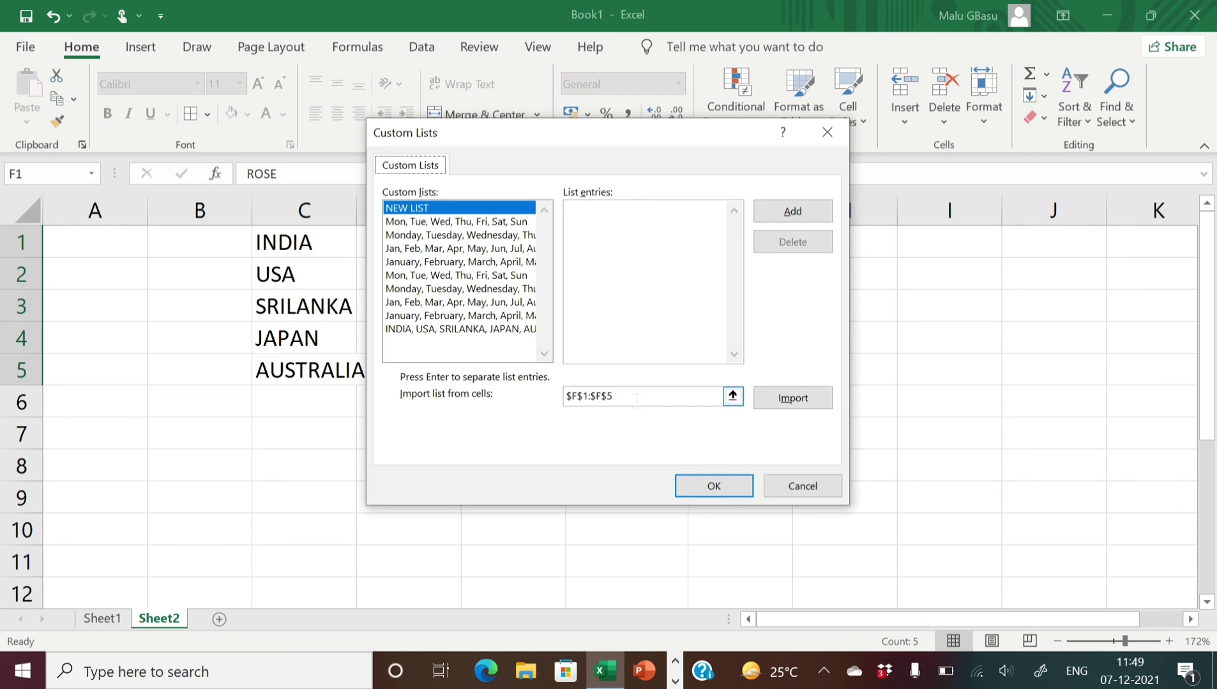
pyautogui.moveTo(578, 131); pyautogui.dragTo(953, 246)
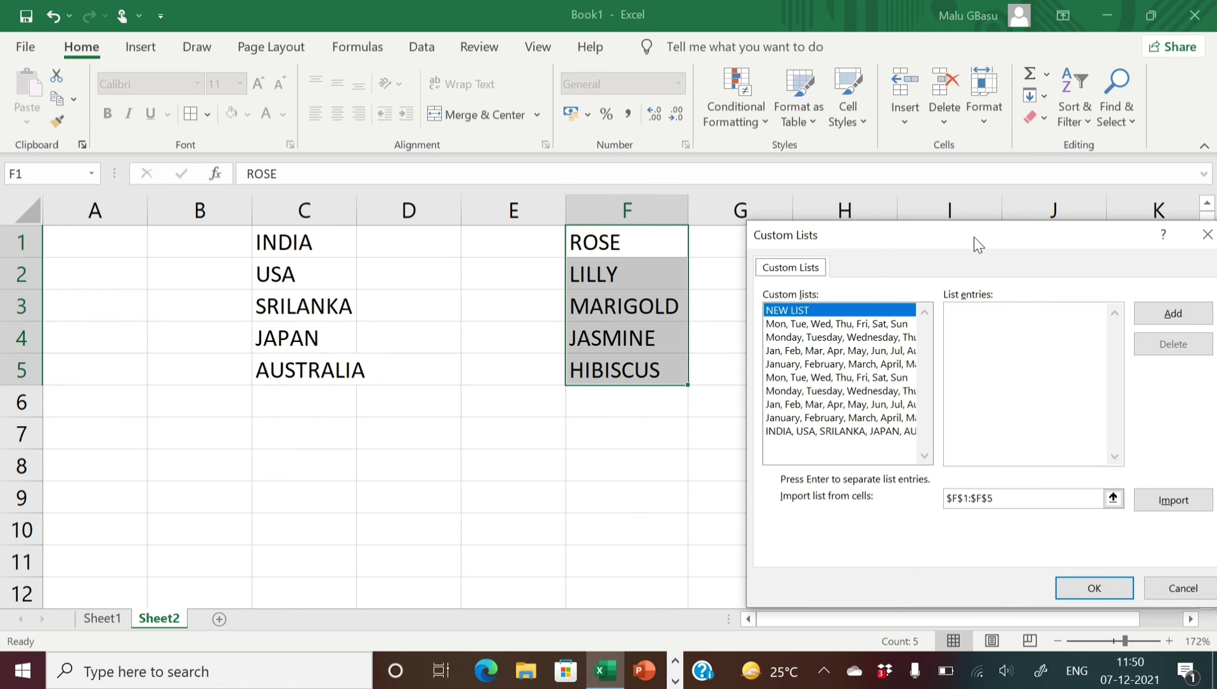
pyautogui.moveTo(973, 237); pyautogui.dragTo(615, 127)
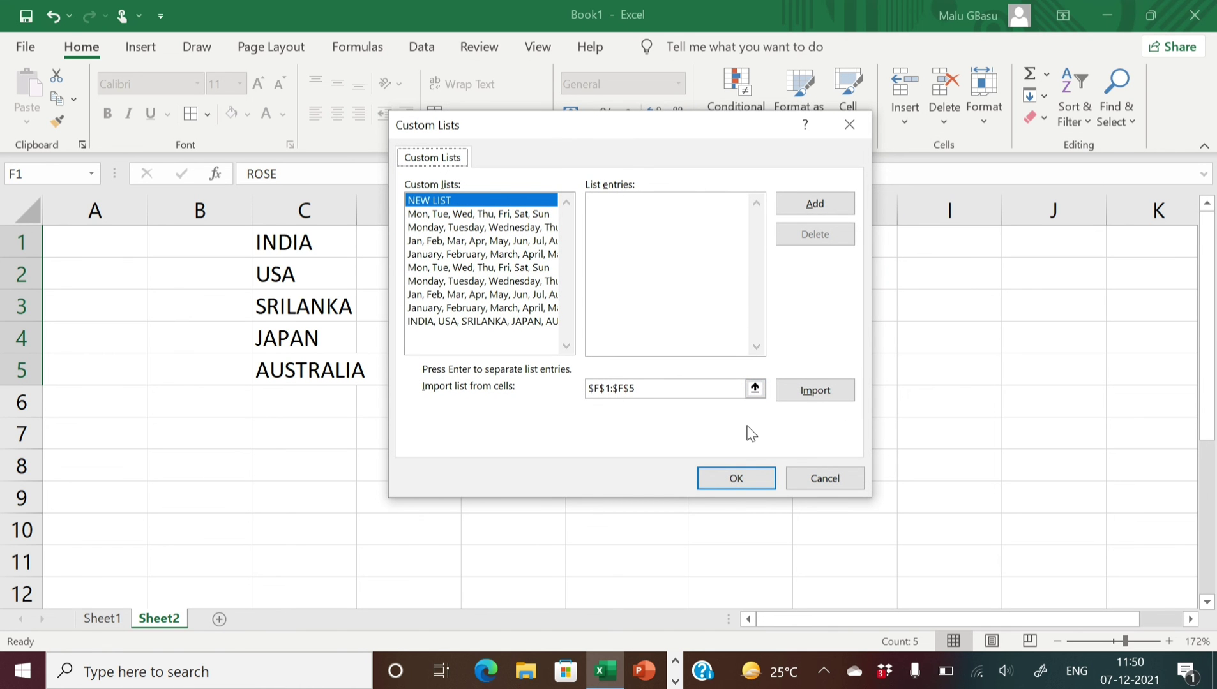
pyautogui.click(812, 397)
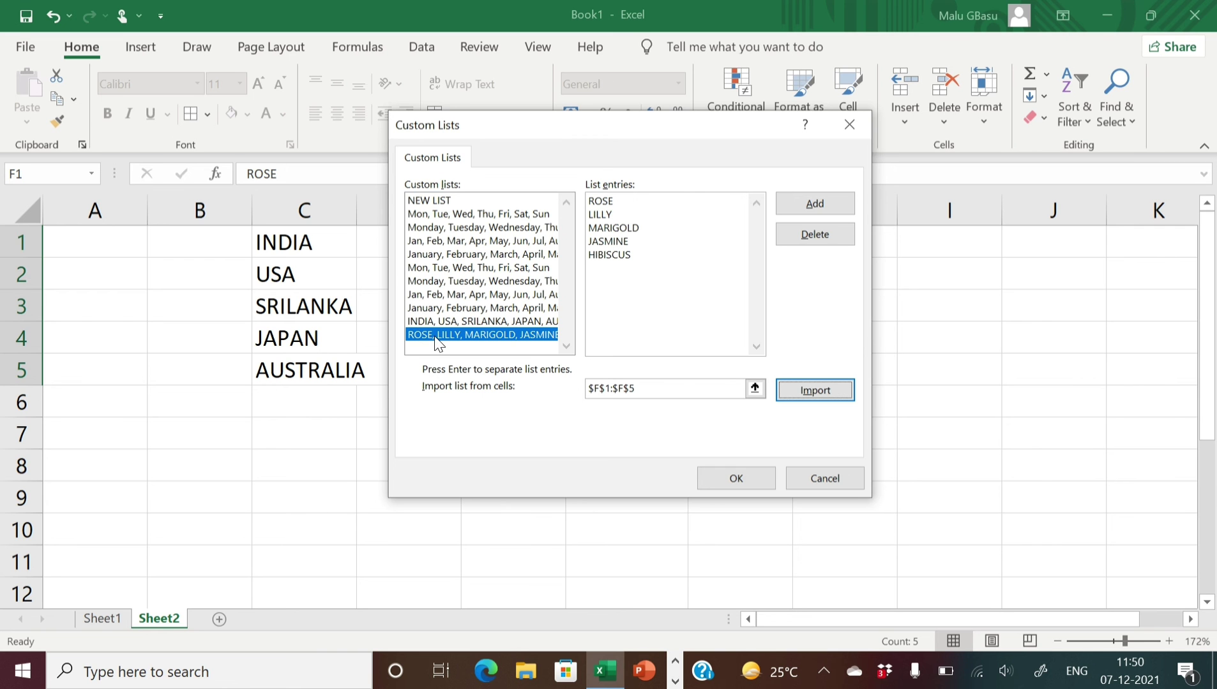
pyautogui.click(820, 208)
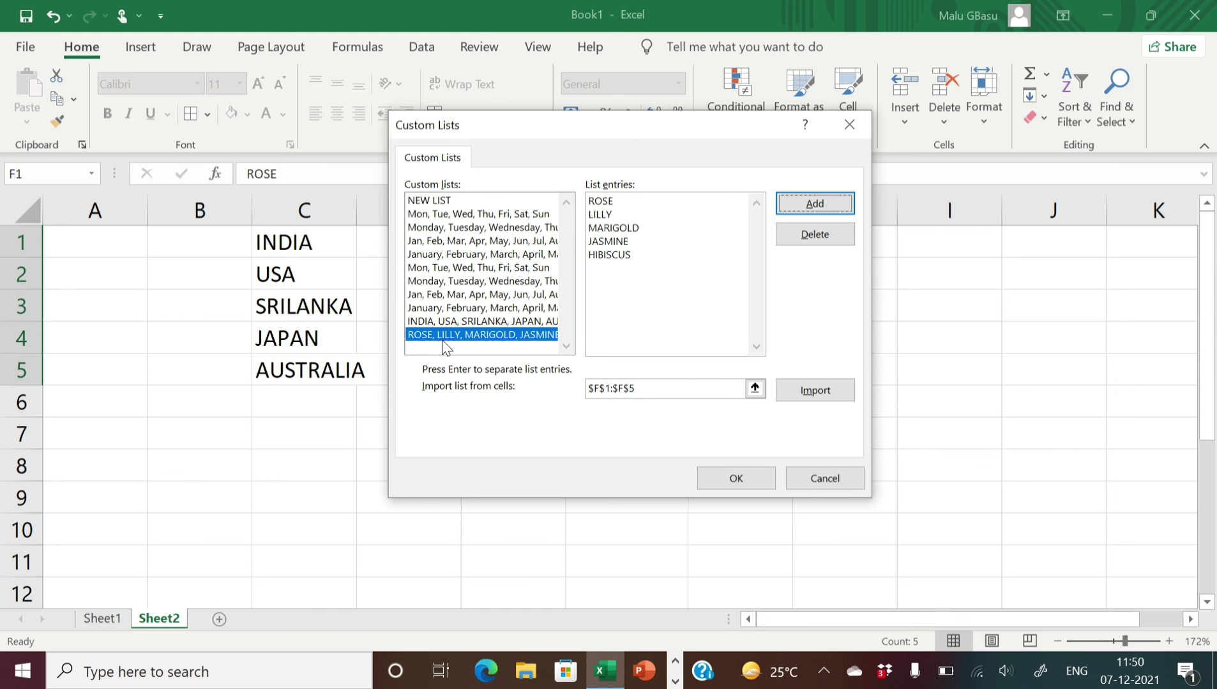
pyautogui.click(717, 478)
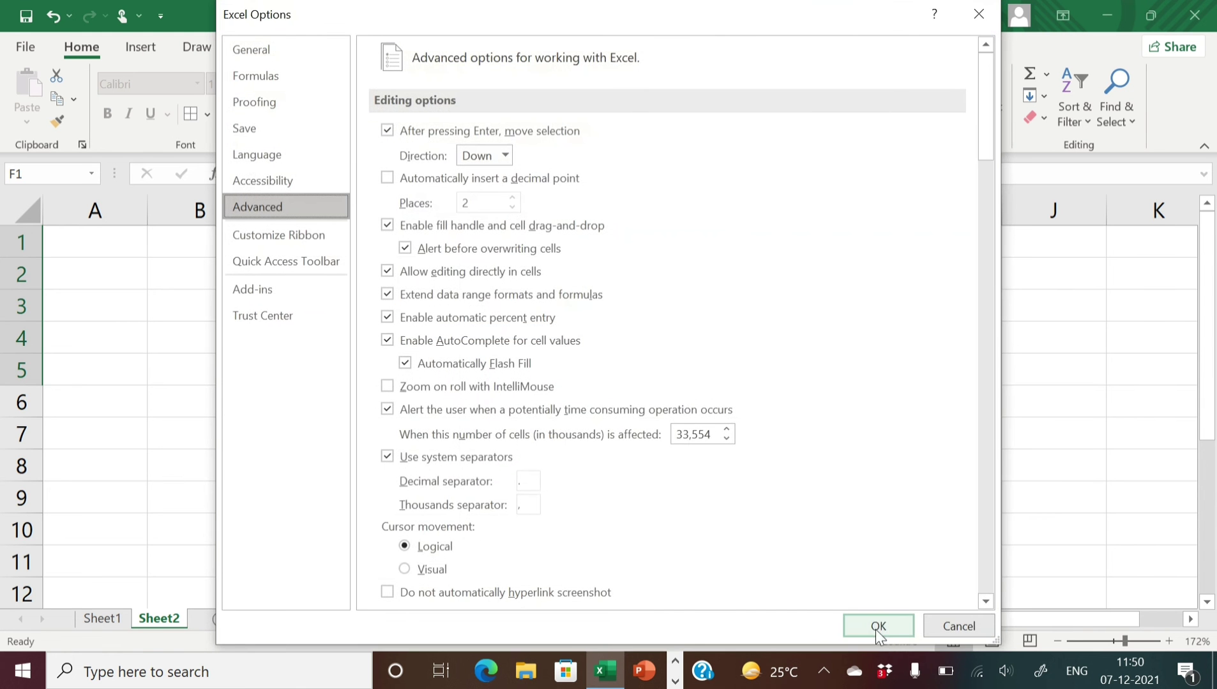
pyautogui.click(877, 628)
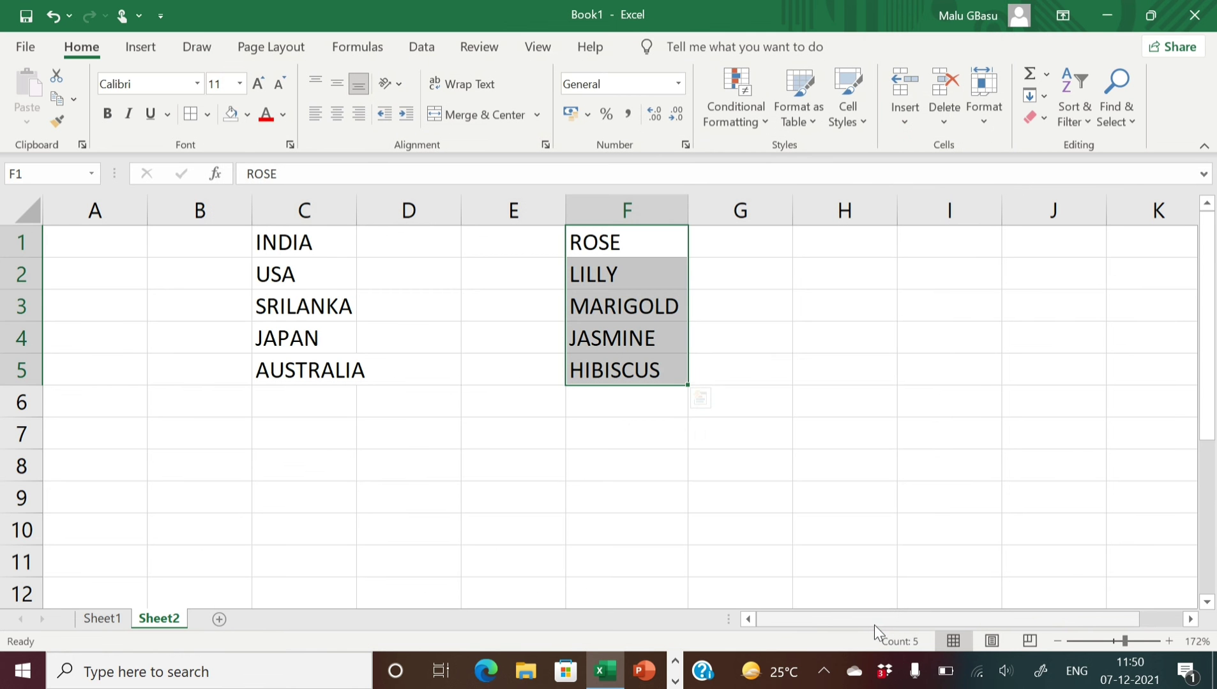
# Add a new blank worksheet after Sheet2
pyautogui.click(819, 242)
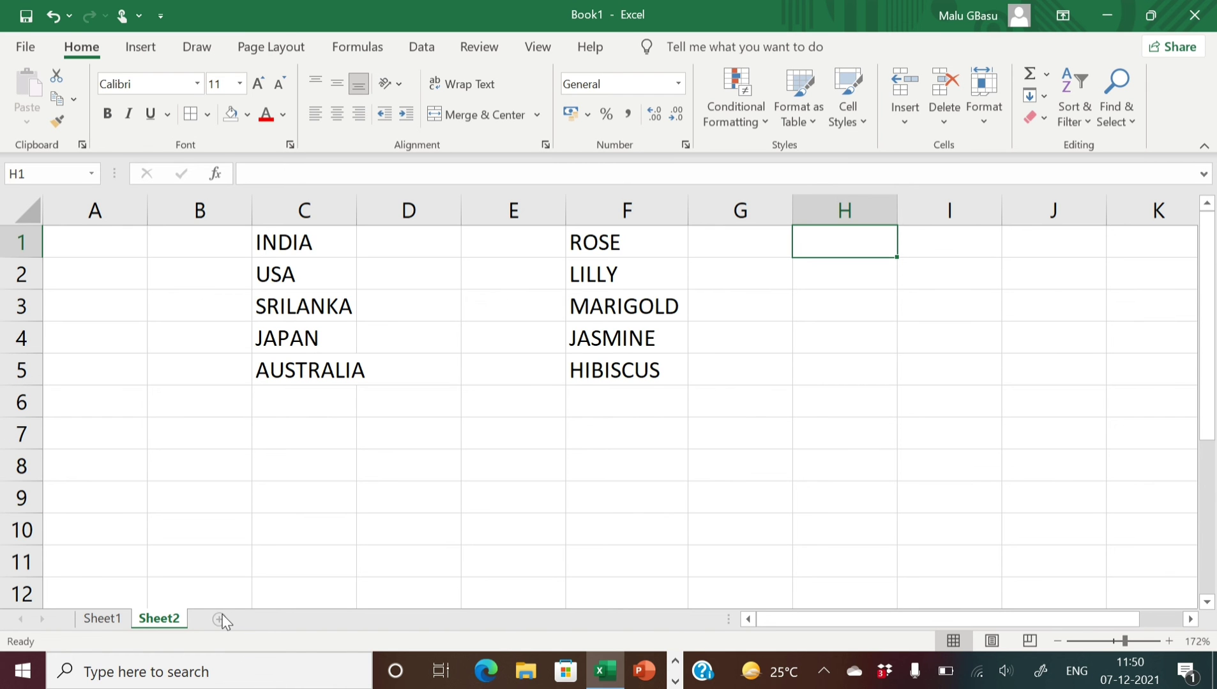
pyautogui.click(220, 619)
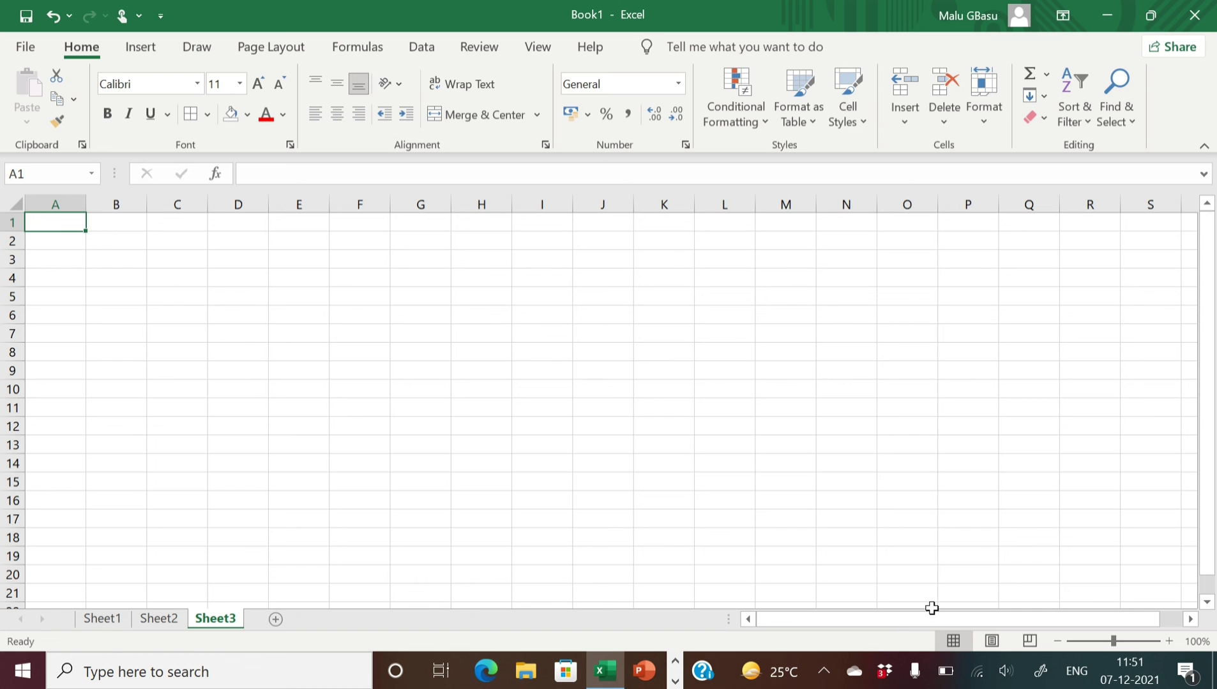
pyautogui.click(1125, 641)
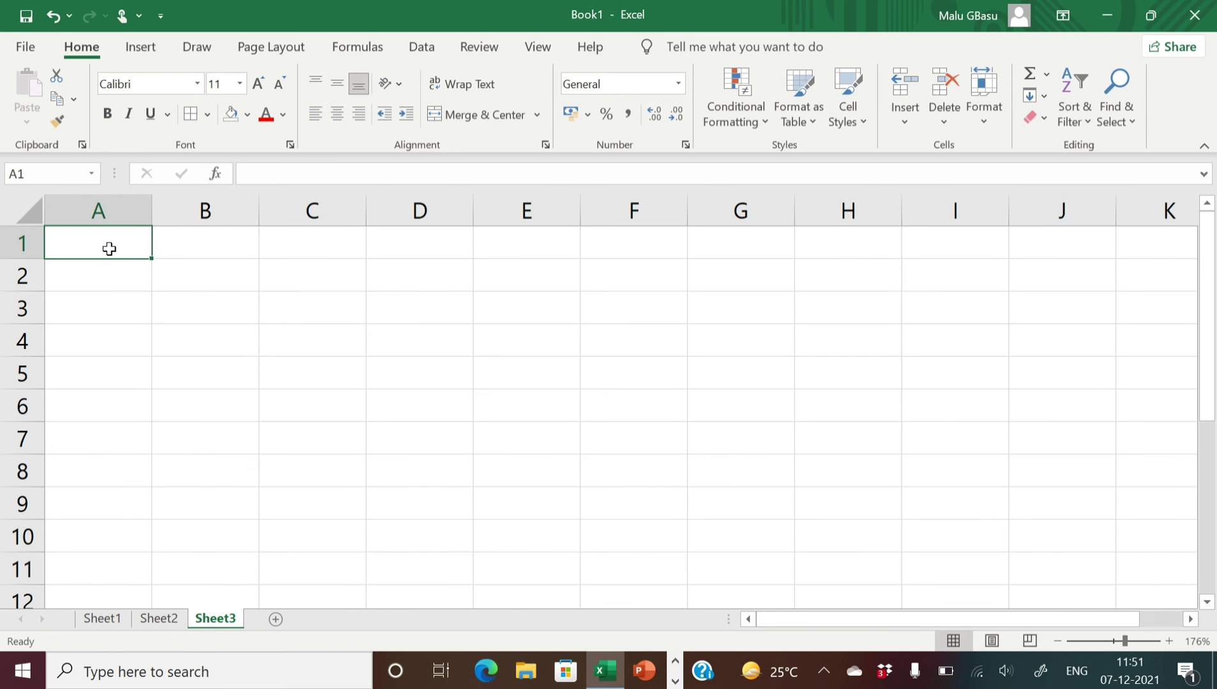
# Enter ROSE in cell A1 of Sheet3 and autofill the flower list down to A5
pyautogui.write('R')
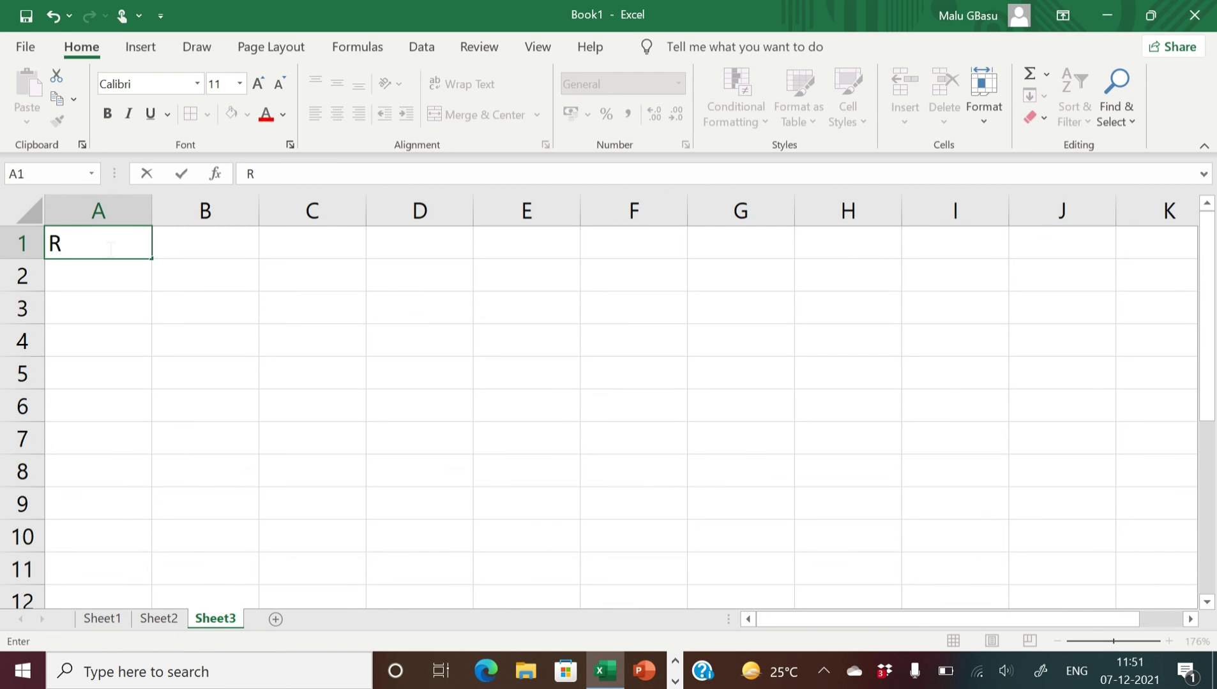
pyautogui.write('OSE')
pyautogui.click(85, 282)
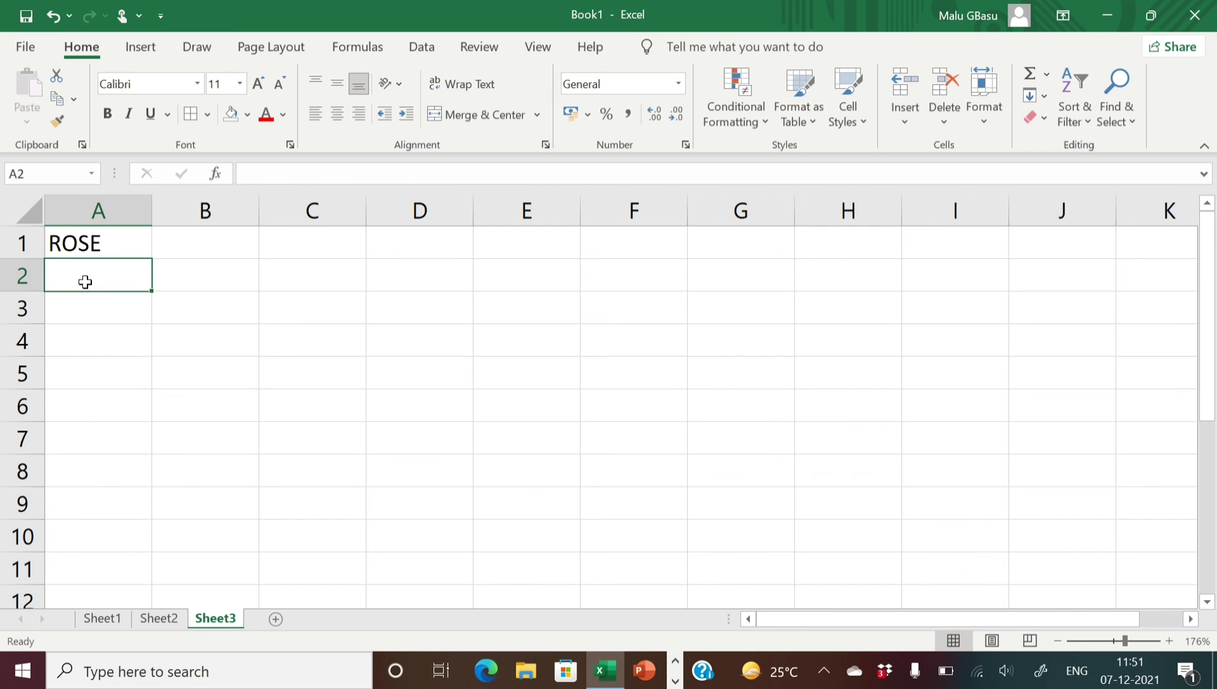
pyautogui.click(100, 237)
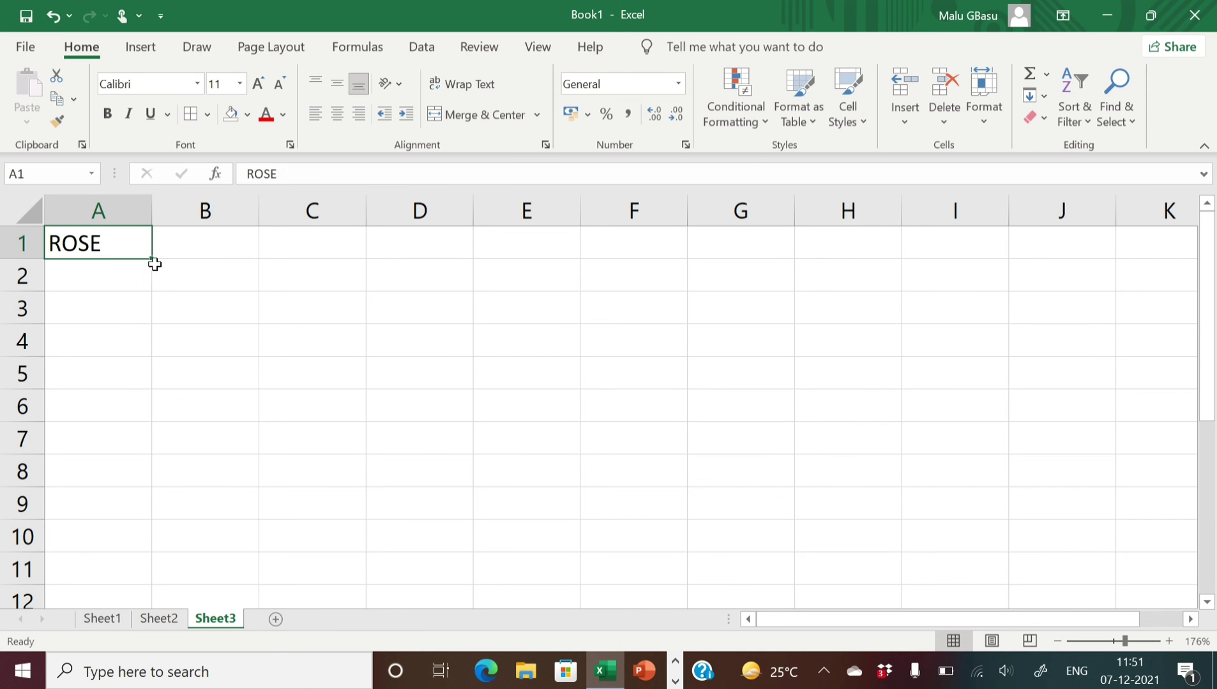
pyautogui.moveTo(150, 257); pyautogui.dragTo(148, 379)
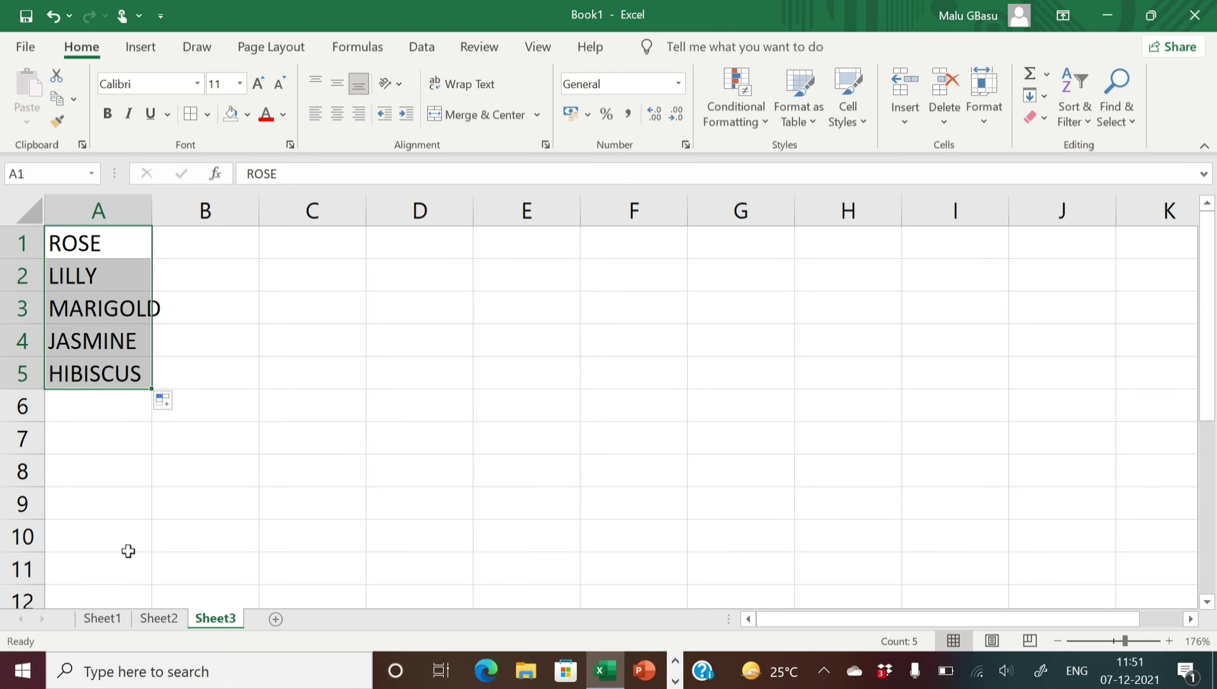
# Switch back to Sheet2
pyautogui.click(160, 618)
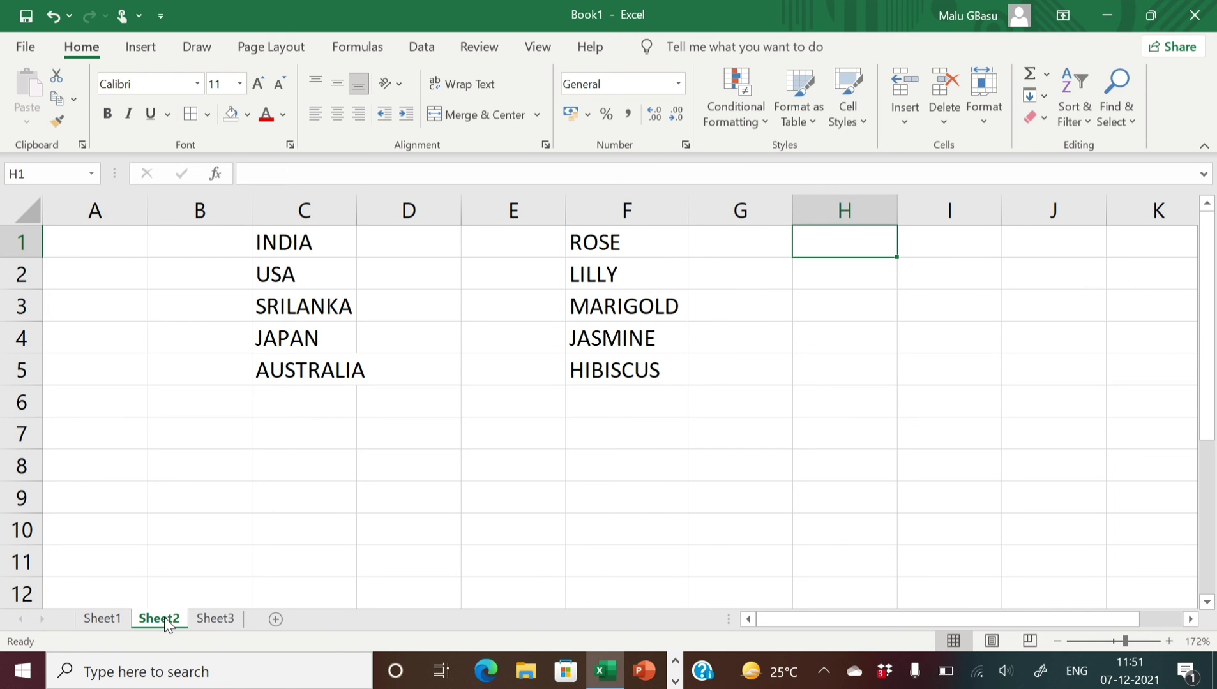